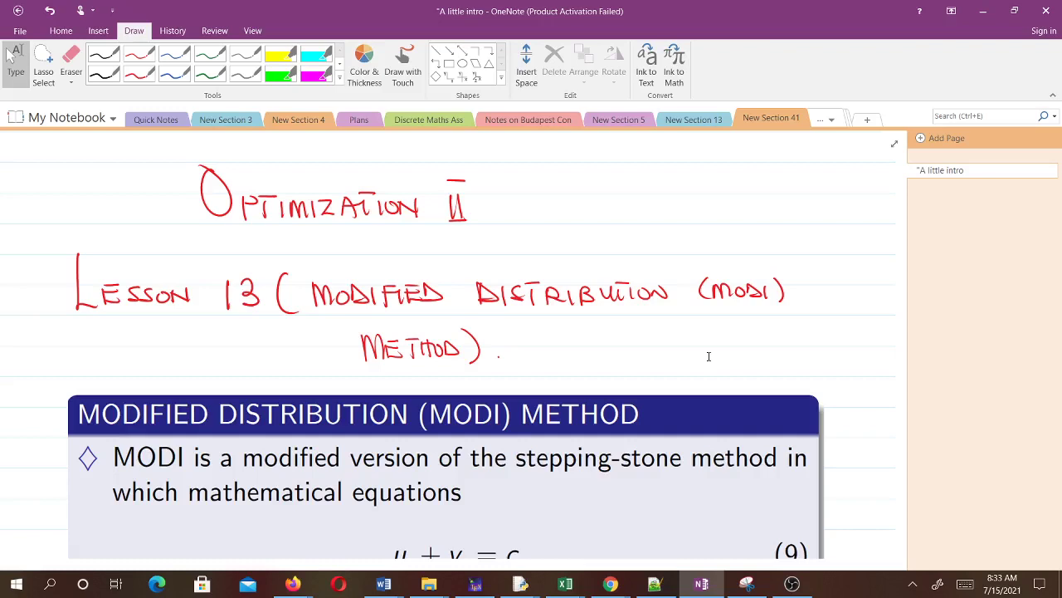
Step: Scroll below the Lesson 13 title to the MODI slide showing equation (9), u_i + v_j = c_ij
scroll(709, 356, "down", 3)
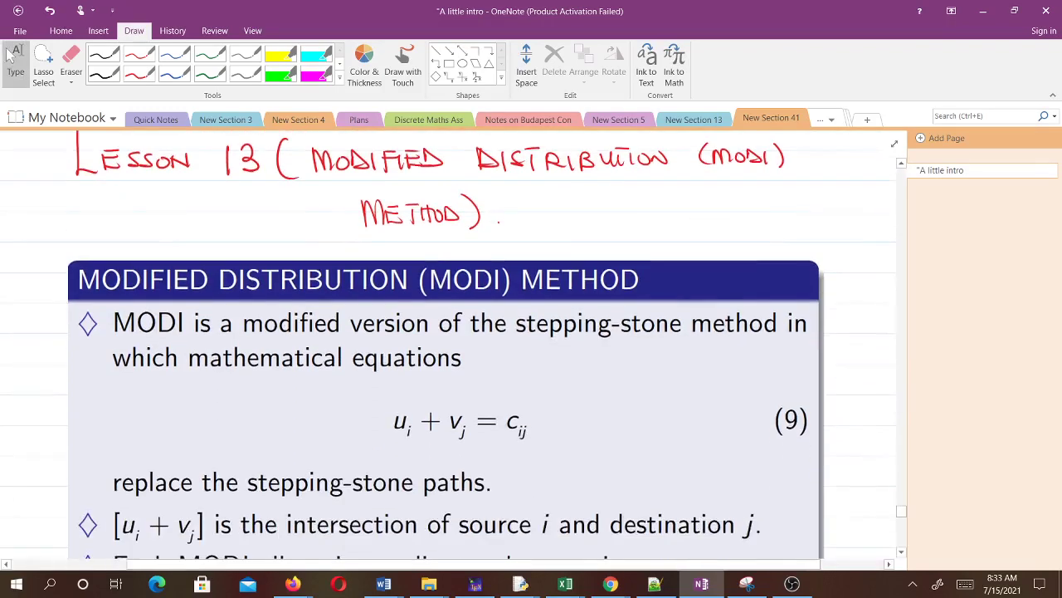
scroll(449, 345, "down", 2)
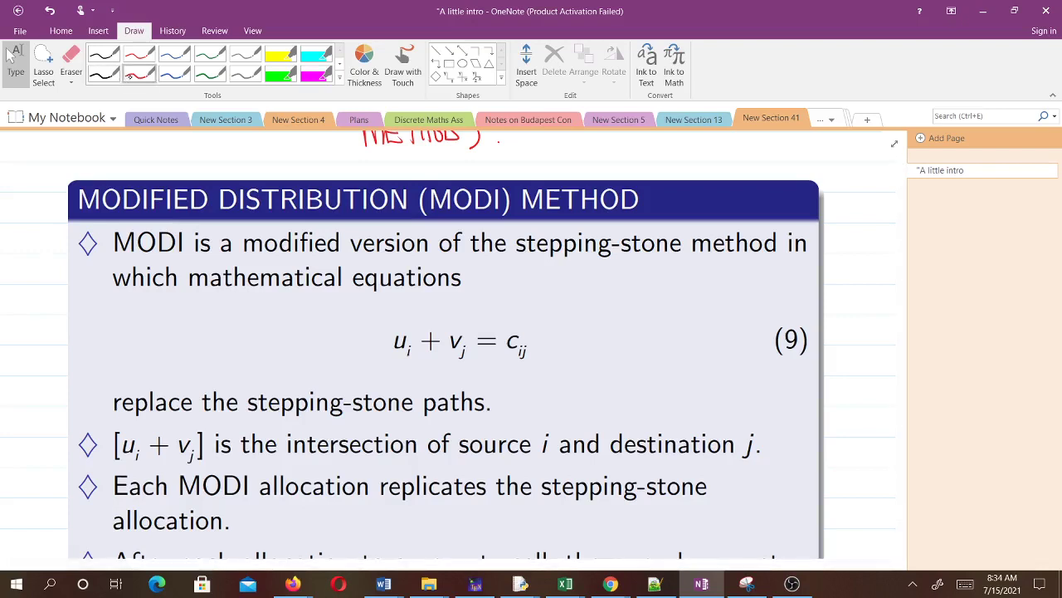
Step: Mark the source i and destination j in the intersection bullet with small red ink dashes
left_click(138, 72)
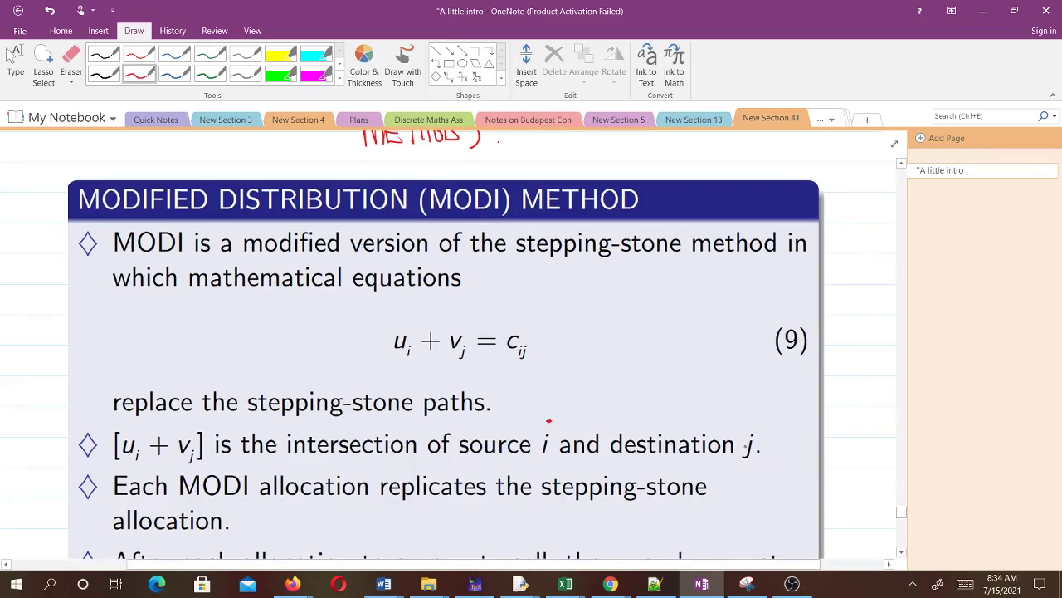
left_click_drag(723, 427, 716, 427)
scroll(720, 421, "down", 3)
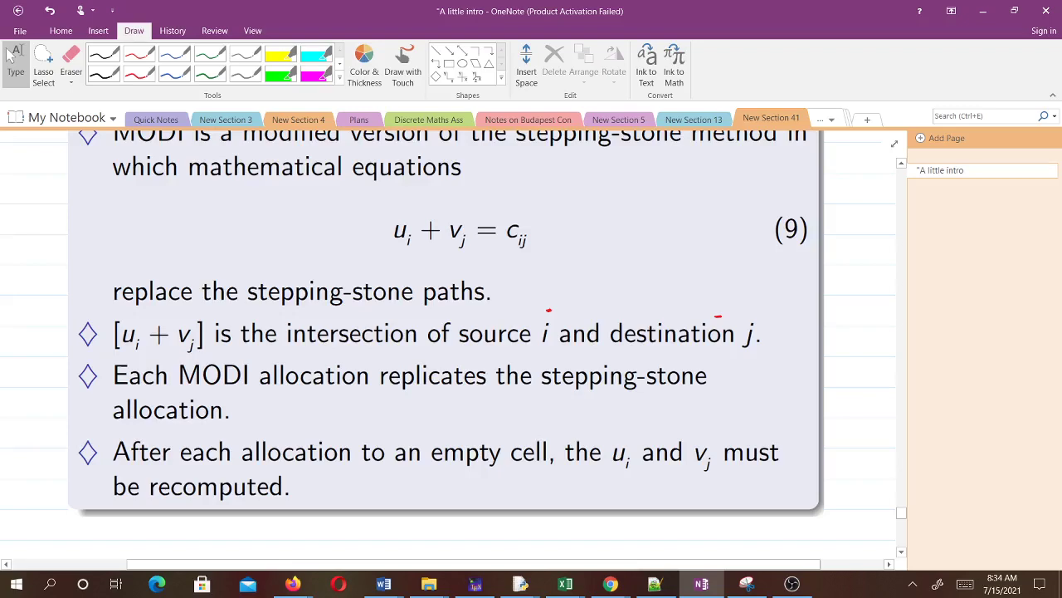
Step: Scroll past the MODI steps to the red EXAMPLE heading and Green Valley Mills cost table
scroll(448, 332, "down", 10)
scroll(448, 332, "down", 1)
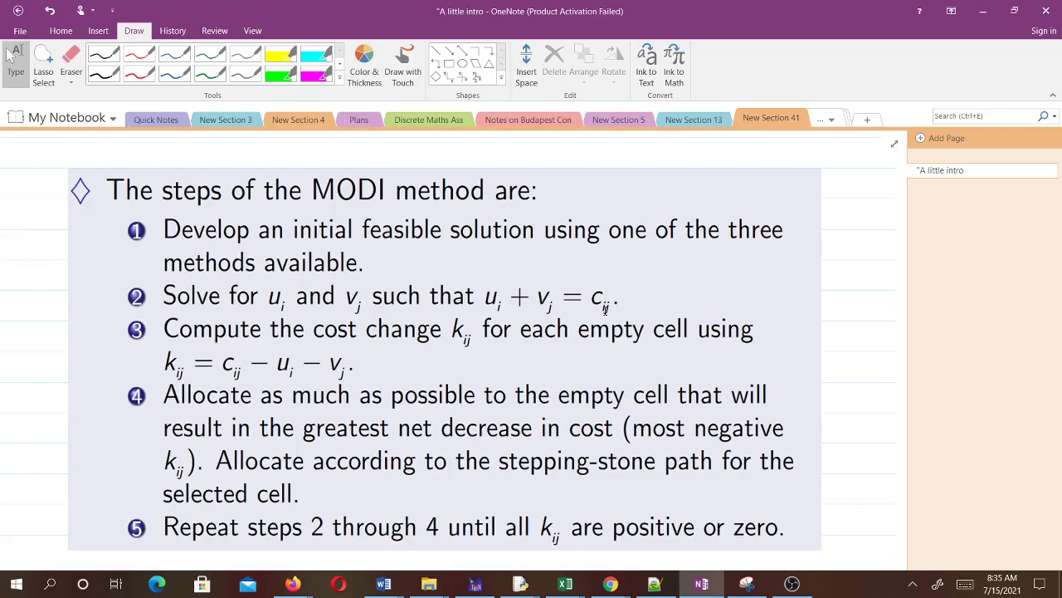
scroll(605, 308, "down", 5)
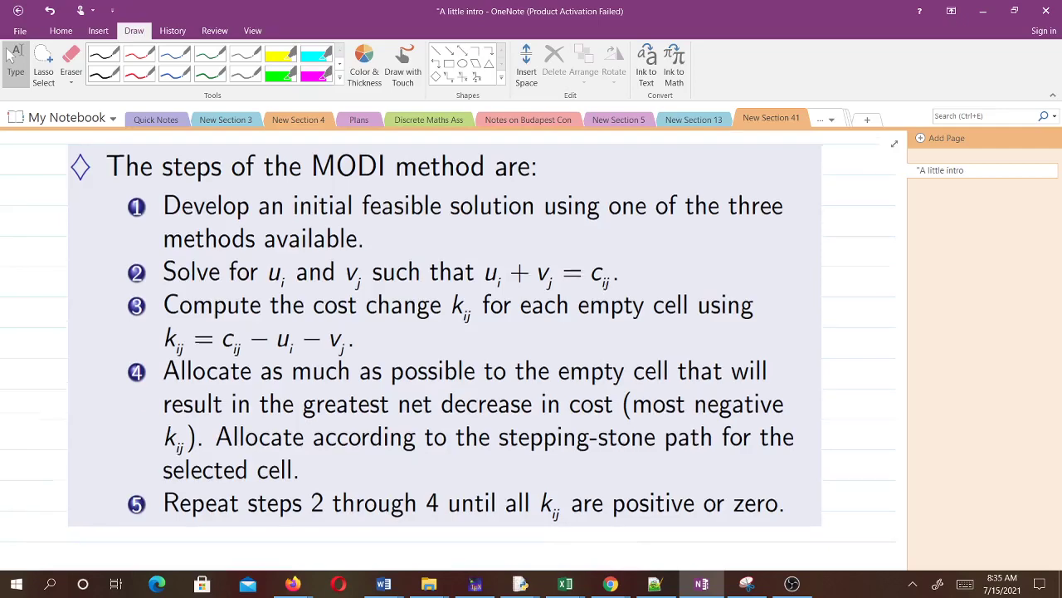
scroll(448, 332, "down", 2)
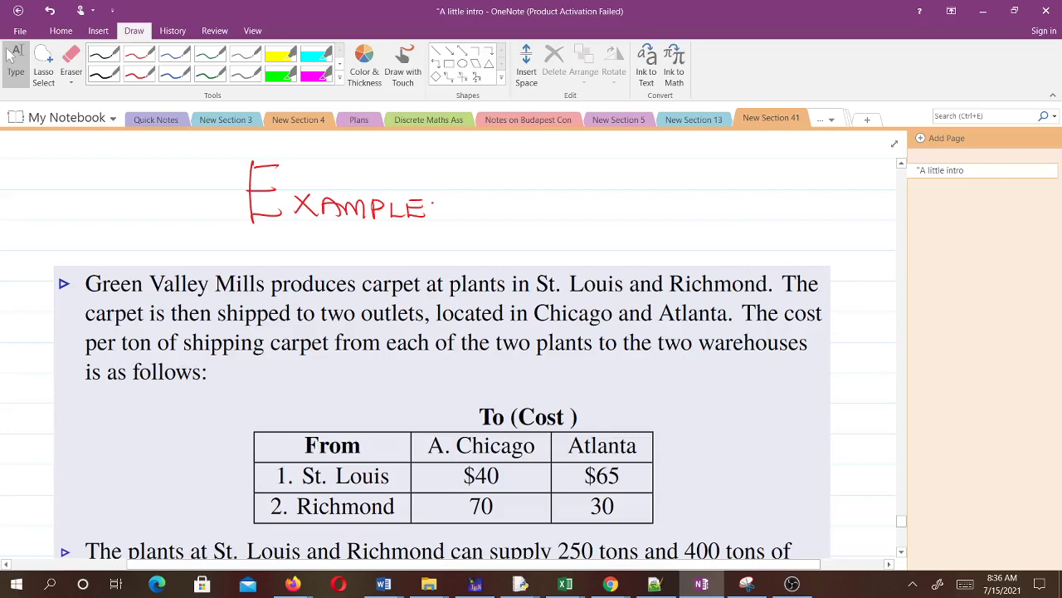
Step: Scroll to the handwritten tableau with costs 40, 65, 70, 30, supplies 250, 400, demands 300, 350
scroll(448, 349, "down", 4)
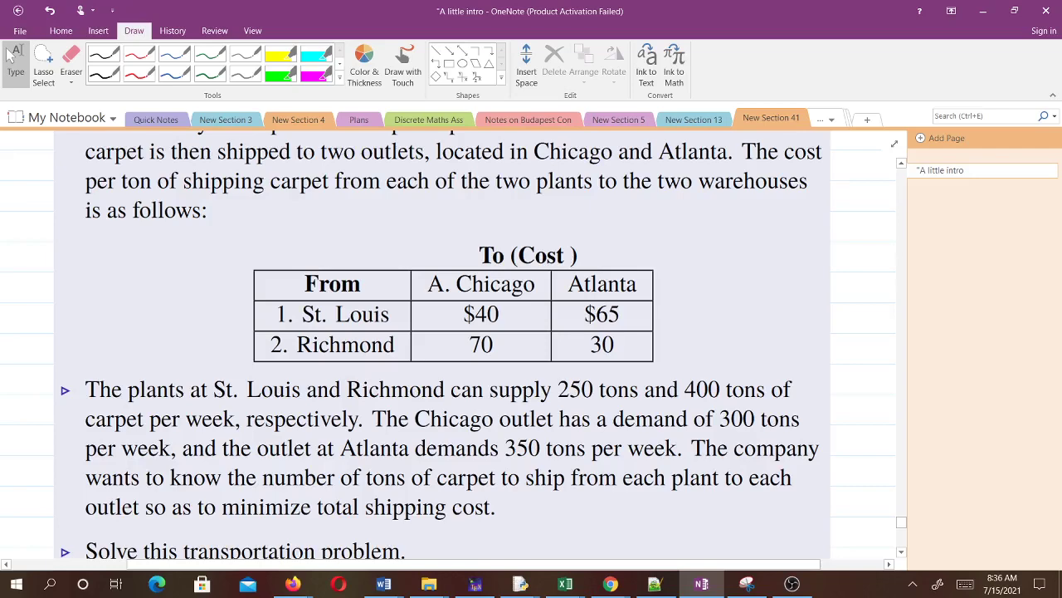
scroll(10, 57, "down", 2)
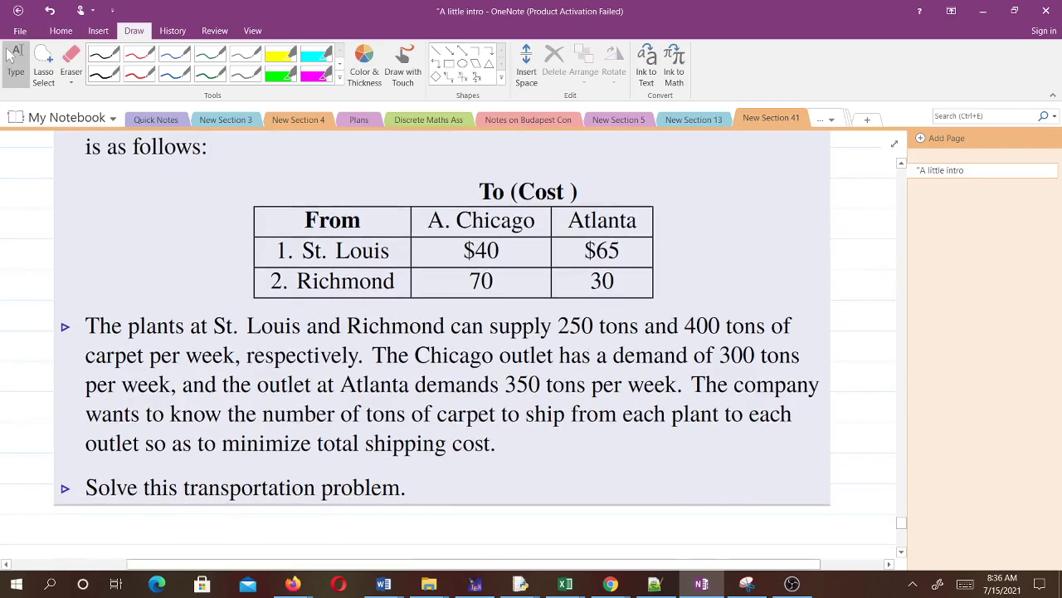
scroll(10, 55, "down", 5)
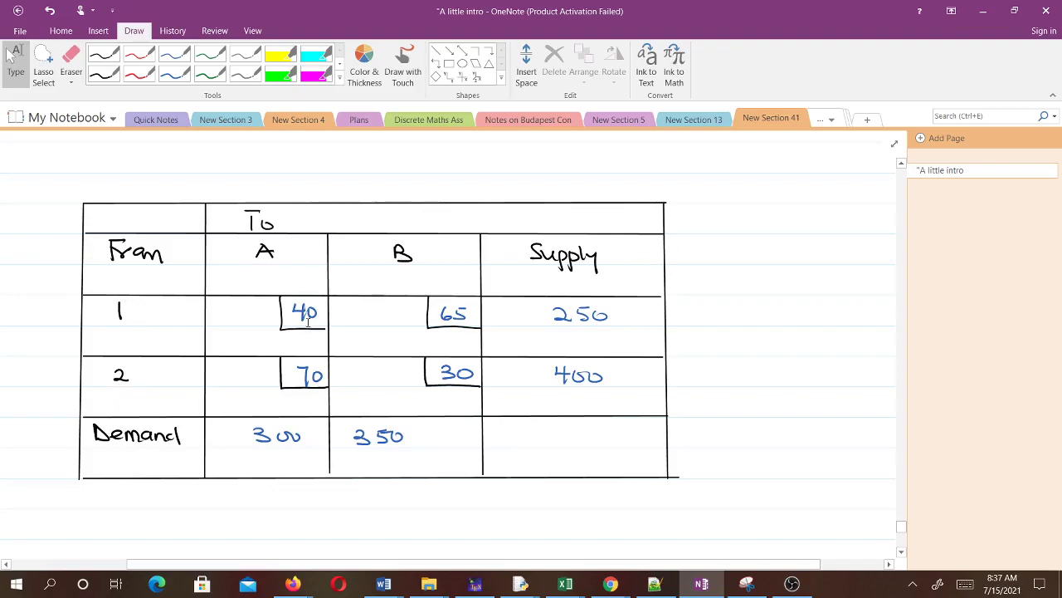
Step: In red ink, mark St. Louis as a source and Atlanta as a destination column in the cost table
scroll(521, 248, "up", 3)
scroll(448, 332, "up", 10)
scroll(448, 332, "down", 5)
left_click(139, 73)
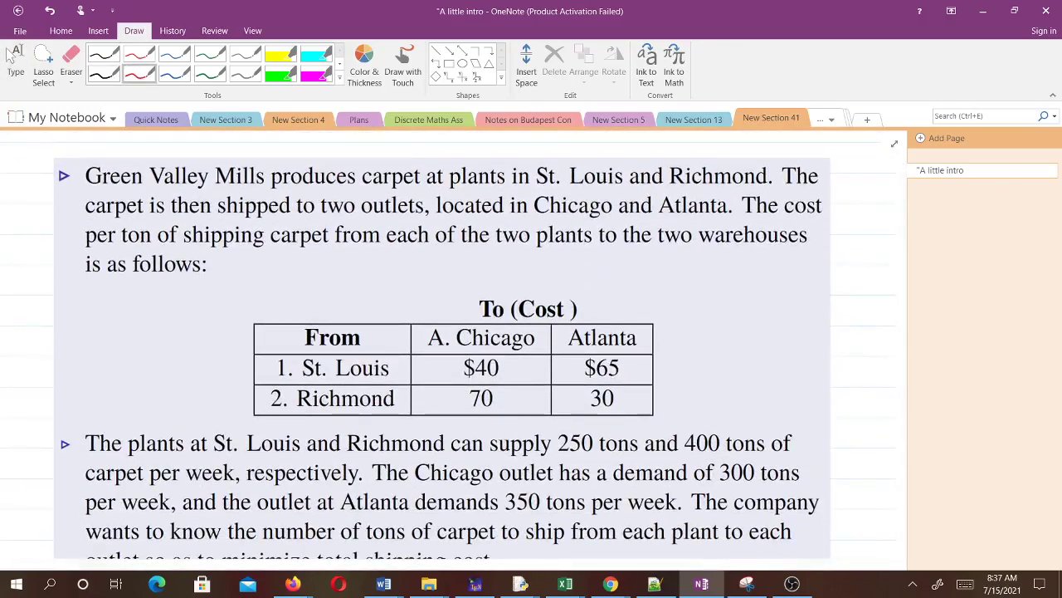
mouse_move(392, 366)
left_mouse_down()
mouse_move(426, 338)
mouse_move(397, 362)
left_mouse_up()
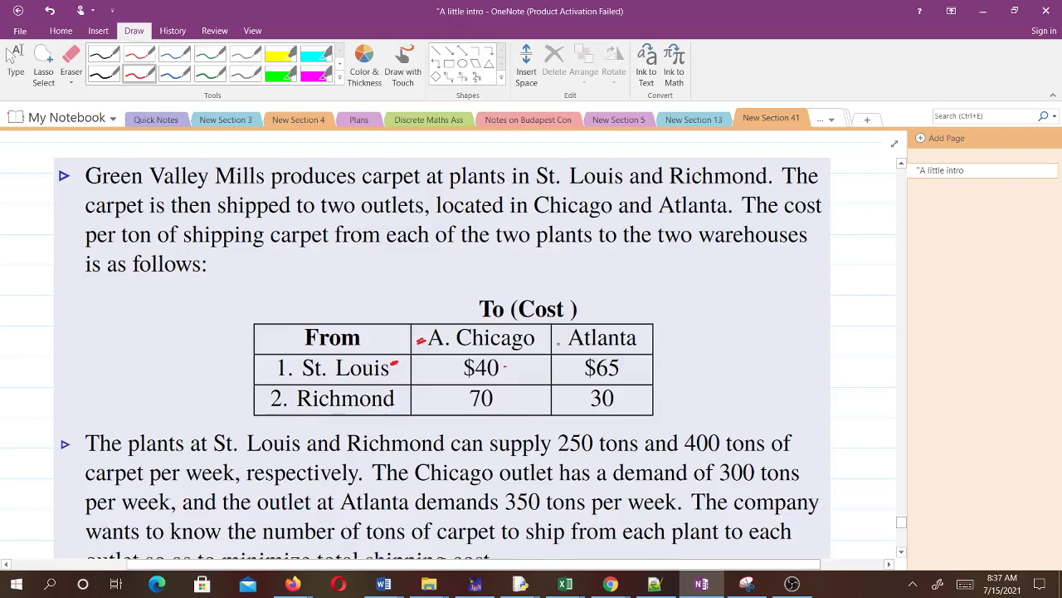
left_click_drag(554, 335, 559, 340)
Step: Ink supplies 250 (St. Louis) and 400 (Richmond) and demands 300 (Chicago) and 350 (Atlanta)
left_click_drag(679, 363, 712, 355)
left_click_drag(681, 390, 710, 398)
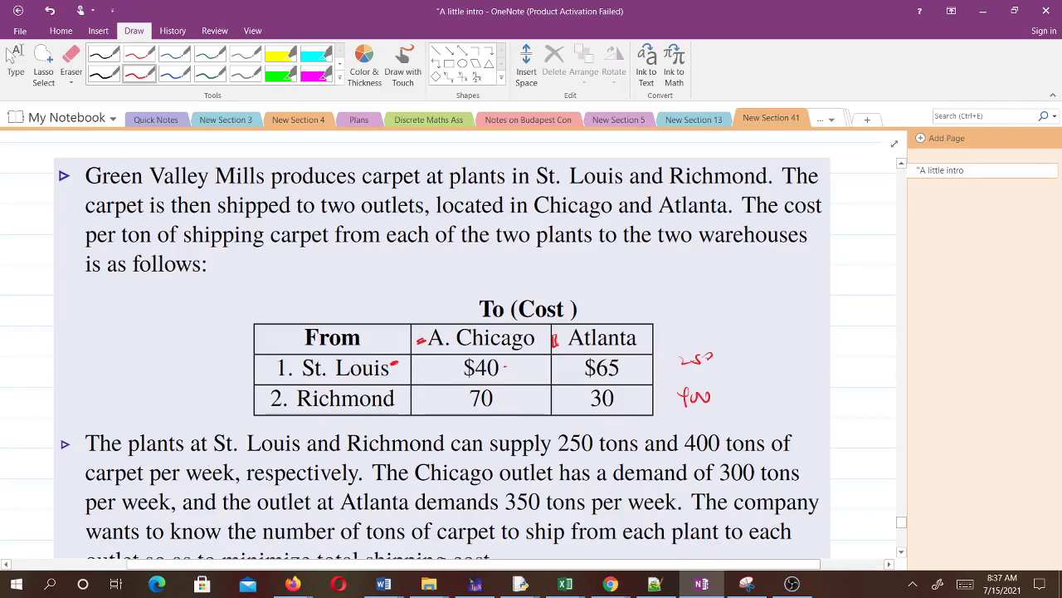
left_click_drag(475, 422, 509, 426)
left_click_drag(581, 424, 603, 424)
scroll(448, 344, "down", 10)
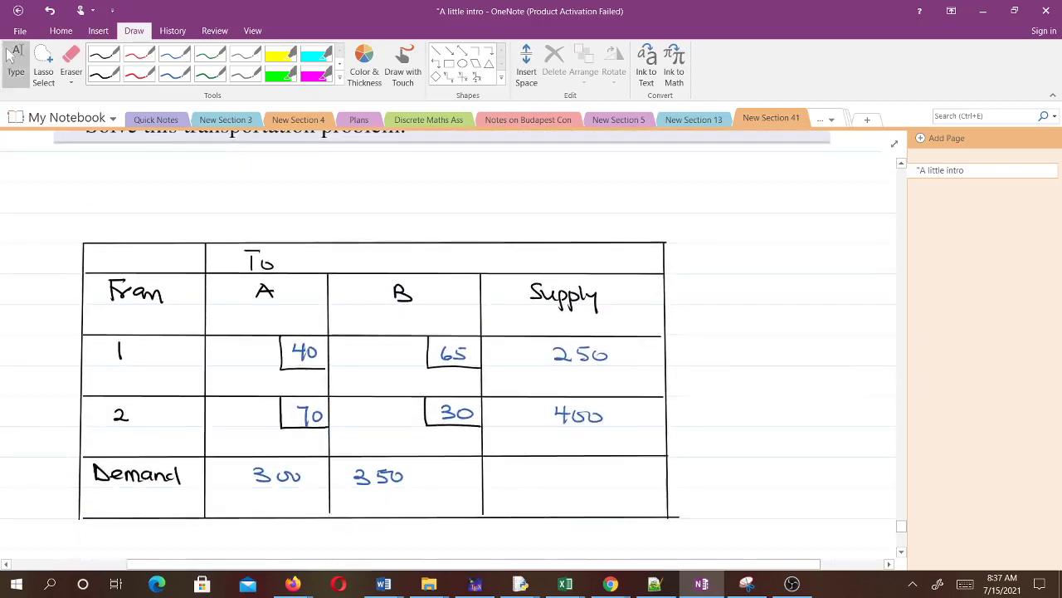
scroll(448, 345, "down", 2)
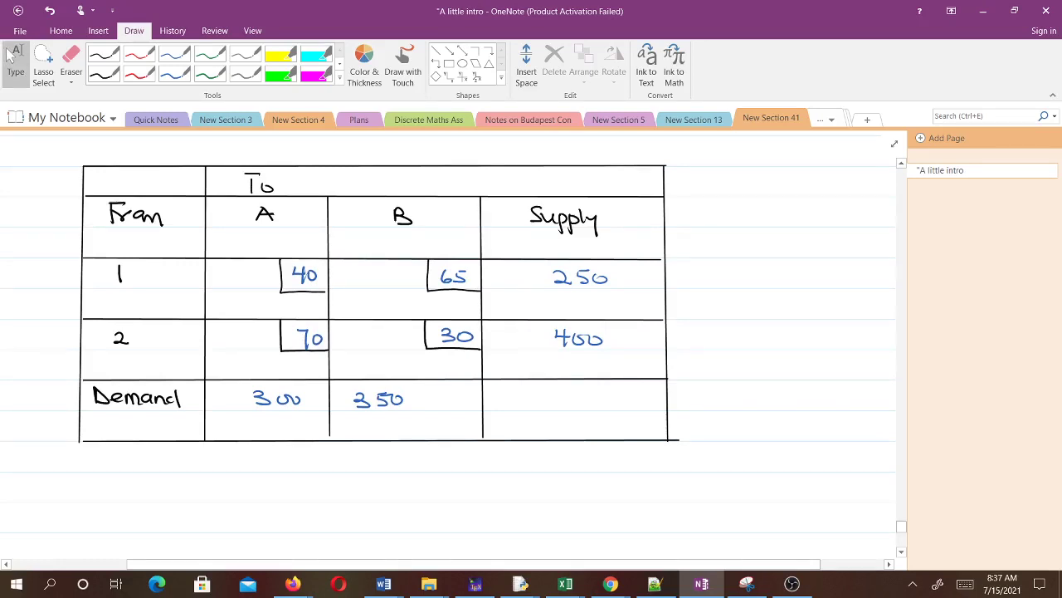
Step: Erase the old green 250, 50 and 350 allocations from the tableau
scroll(448, 332, "down", 5)
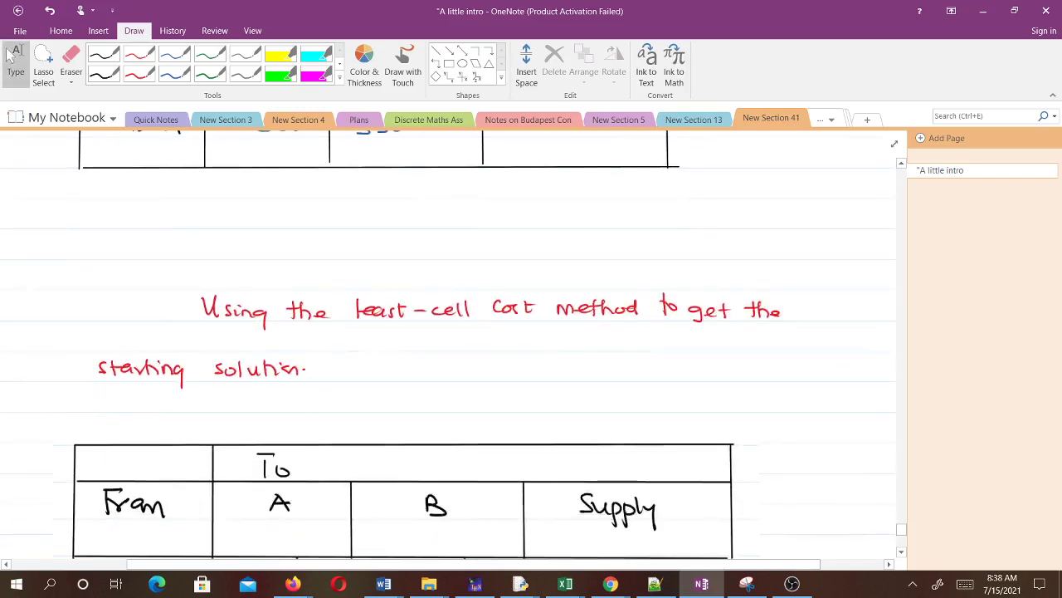
scroll(448, 332, "down", 3)
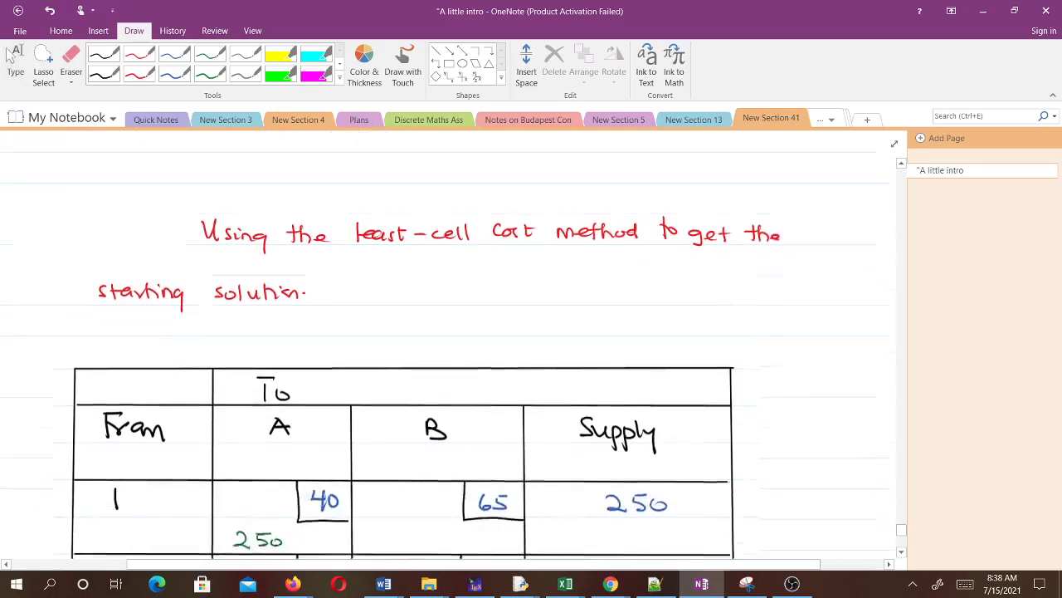
scroll(448, 332, "down", 2)
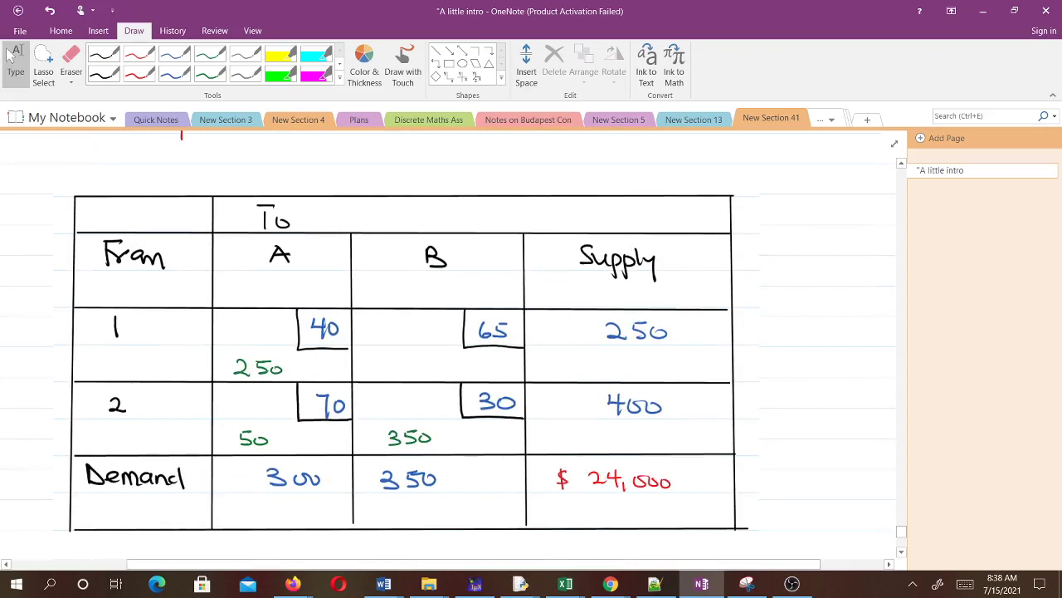
left_click(71, 63)
mouse_move(282, 366)
left_mouse_down()
mouse_move(247, 370)
mouse_move(267, 398)
mouse_move(246, 434)
left_mouse_up()
left_click_drag(415, 433, 397, 434)
Step: In green ink, write the 350 allocation in row 2, column B and tick column B's demand
left_click(175, 73)
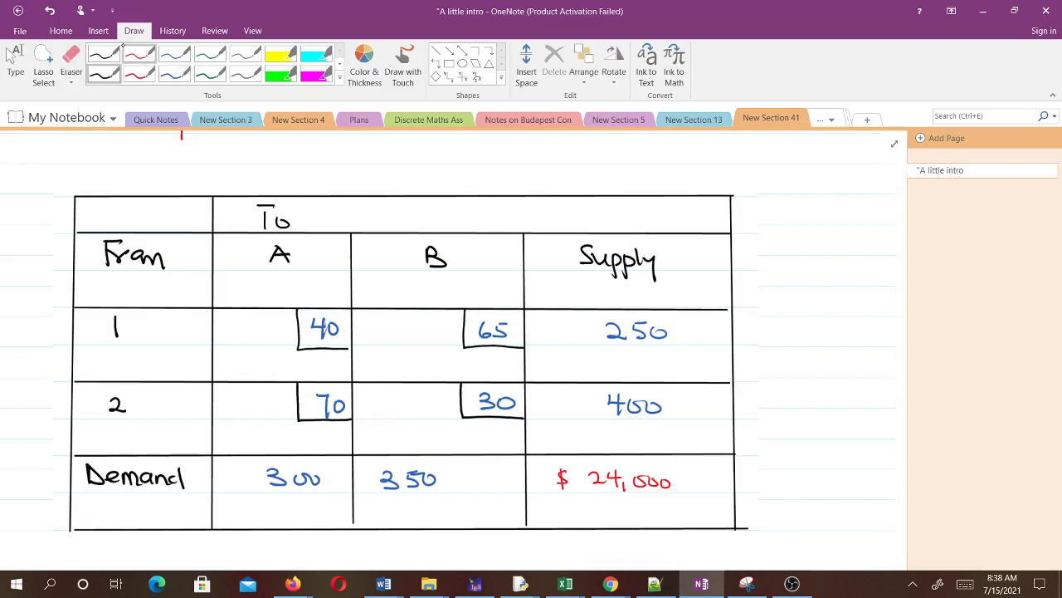
left_click(215, 73)
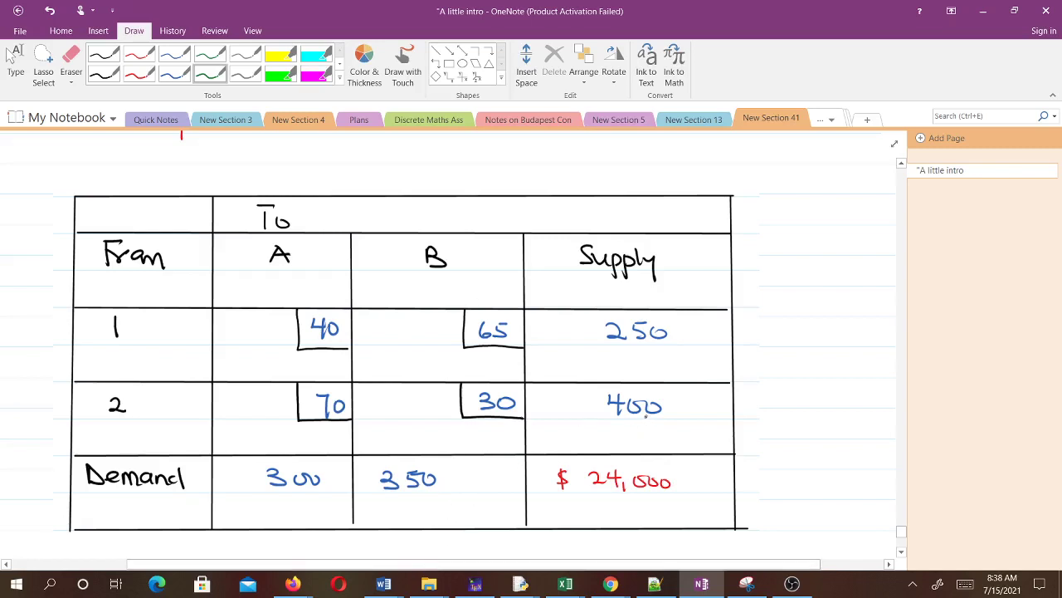
mouse_move(381, 428)
left_mouse_down()
mouse_move(390, 435)
mouse_move(380, 444)
mouse_move(418, 432)
left_mouse_up()
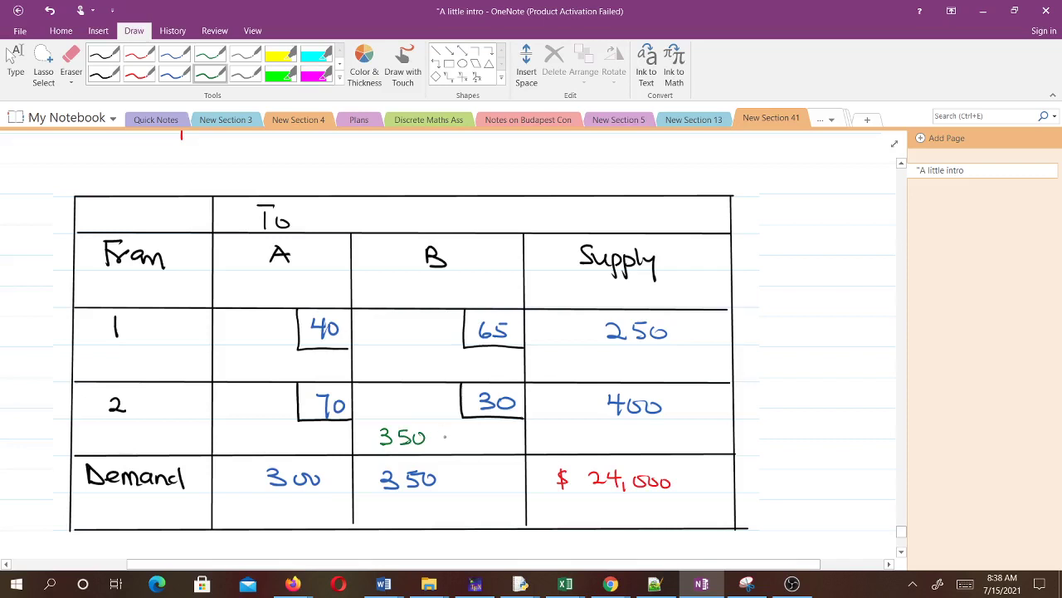
mouse_move(442, 537)
left_mouse_down()
mouse_move(442, 551)
mouse_move(448, 544)
left_mouse_up()
Step: Write 250 in row 1, column A and 50 in row 2, column A, ticking rows 1, 2 and column A
left_click_drag(230, 360, 252, 371)
left_click_drag(270, 366, 271, 365)
left_click_drag(739, 347, 764, 341)
mouse_move(234, 432)
left_mouse_down()
mouse_move(233, 443)
mouse_move(253, 435)
left_mouse_up()
mouse_move(280, 537)
left_mouse_down()
mouse_move(285, 546)
mouse_move(296, 534)
left_mouse_up()
left_click_drag(752, 424, 776, 420)
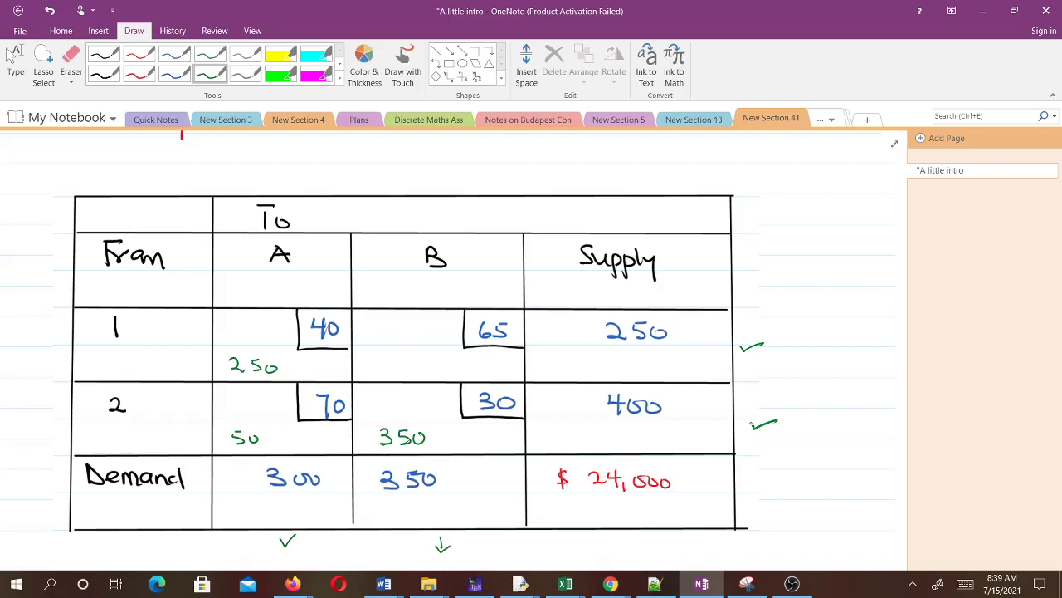
scroll(449, 349, "down", 5)
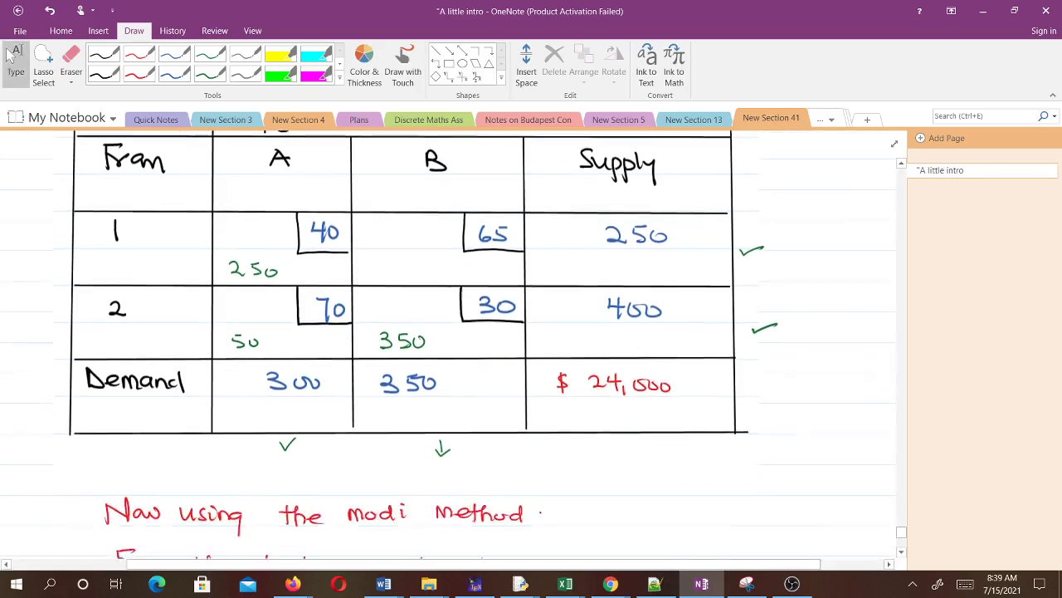
scroll(449, 341, "down", 1)
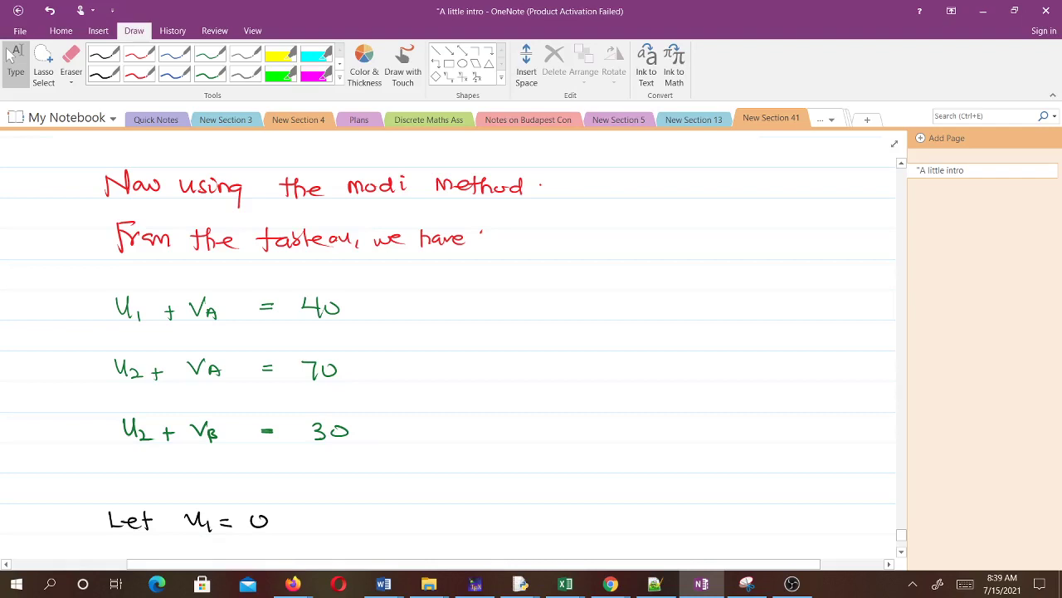
scroll(448, 340, "up", 8)
Step: Tick the three allocated cells, beside costs 40, 70 and 30, in red
scroll(449, 340, "down", 2)
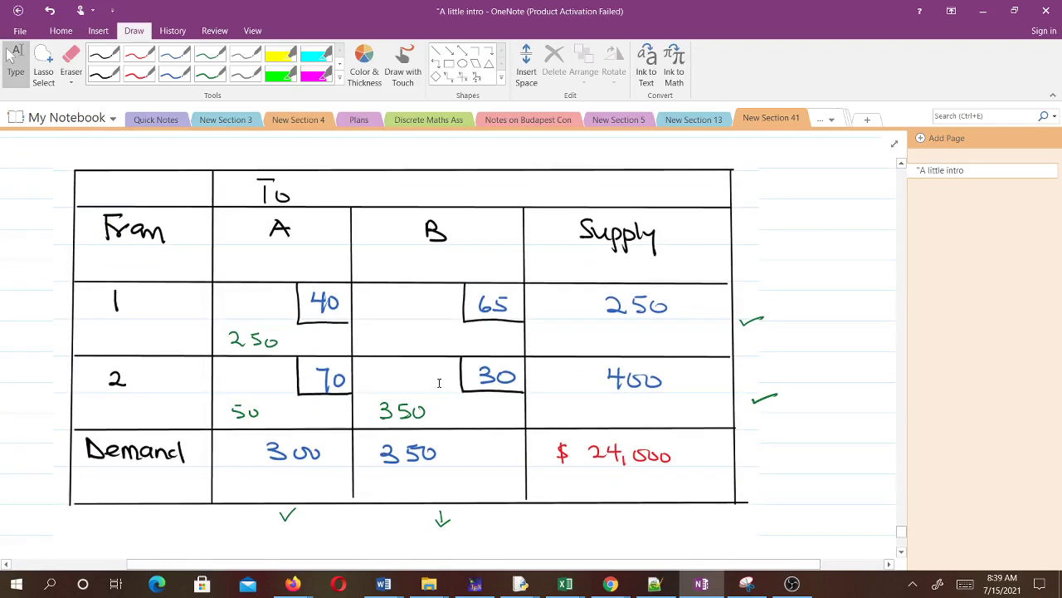
left_click(174, 73)
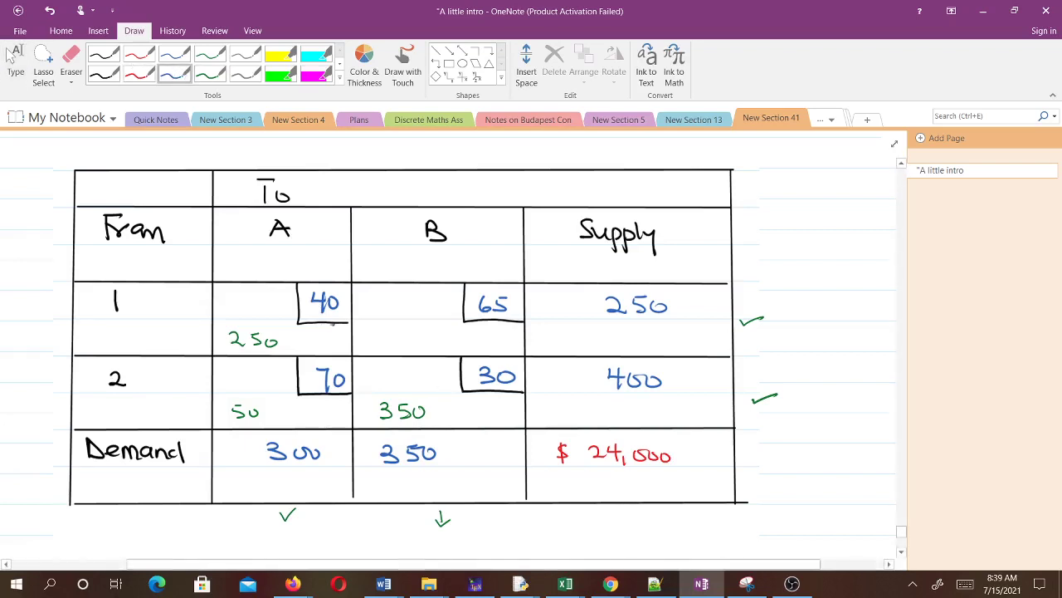
left_click(138, 73)
left_click_drag(322, 334, 334, 329)
left_click_drag(329, 407, 339, 403)
left_click_drag(476, 404, 486, 398)
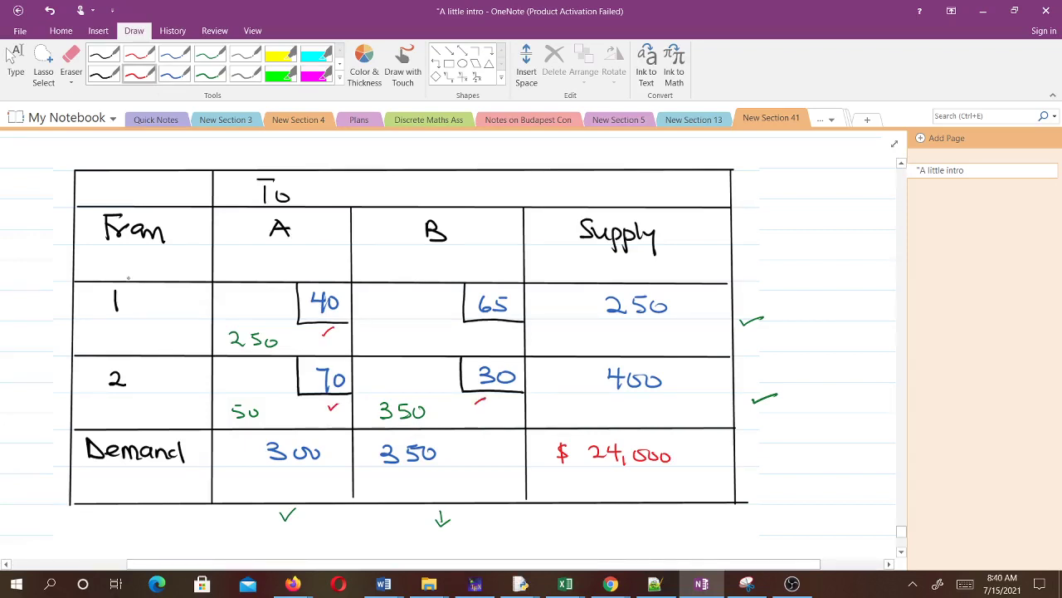
Step: Note cij = ui + vj beside the table and label cells u1 + vA, u2 + vA, u2 + vB
left_click_drag(120, 266, 125, 259)
mouse_move(786, 314)
left_mouse_down()
mouse_move(822, 327)
mouse_move(849, 309)
mouse_move(850, 327)
left_mouse_up()
left_click_drag(823, 265, 839, 280)
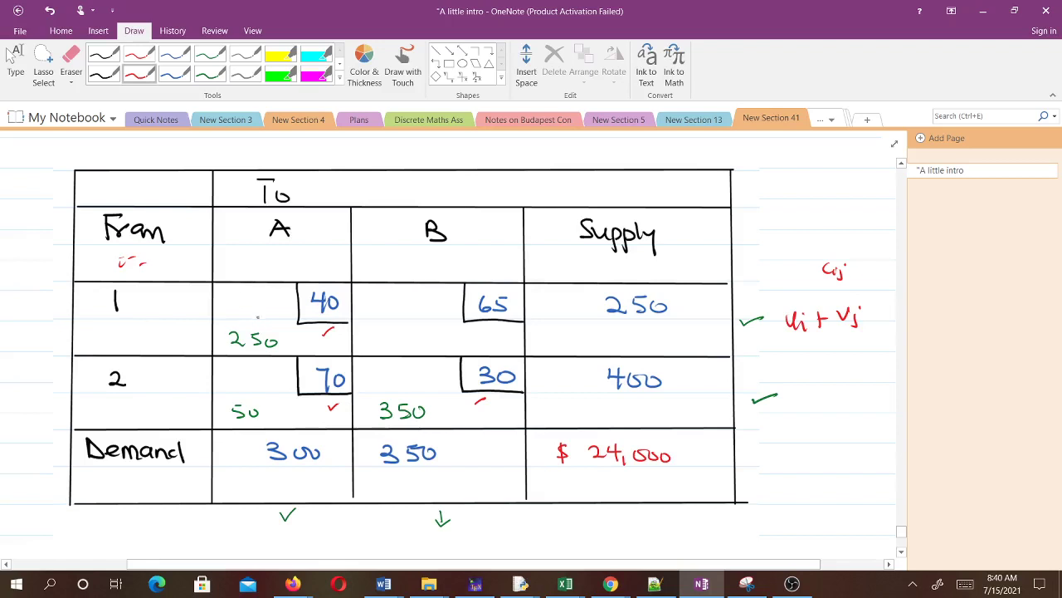
left_click_drag(136, 302, 156, 307)
mouse_move(222, 295)
left_mouse_down()
mouse_move(227, 306)
mouse_move(267, 303)
left_mouse_up()
mouse_move(218, 369)
left_mouse_down()
mouse_move(234, 381)
mouse_move(275, 370)
left_mouse_up()
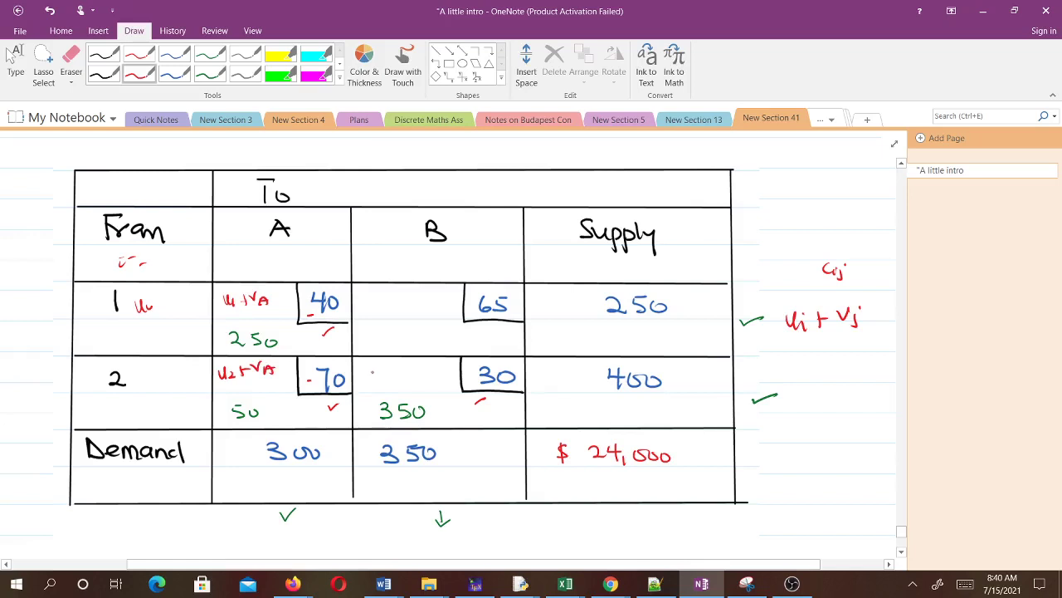
left_click_drag(369, 368, 421, 378)
Step: Tick u1 = 0, the equation u1 + vA = 40 and the value vA = 40 in red
scroll(448, 340, "down", 6)
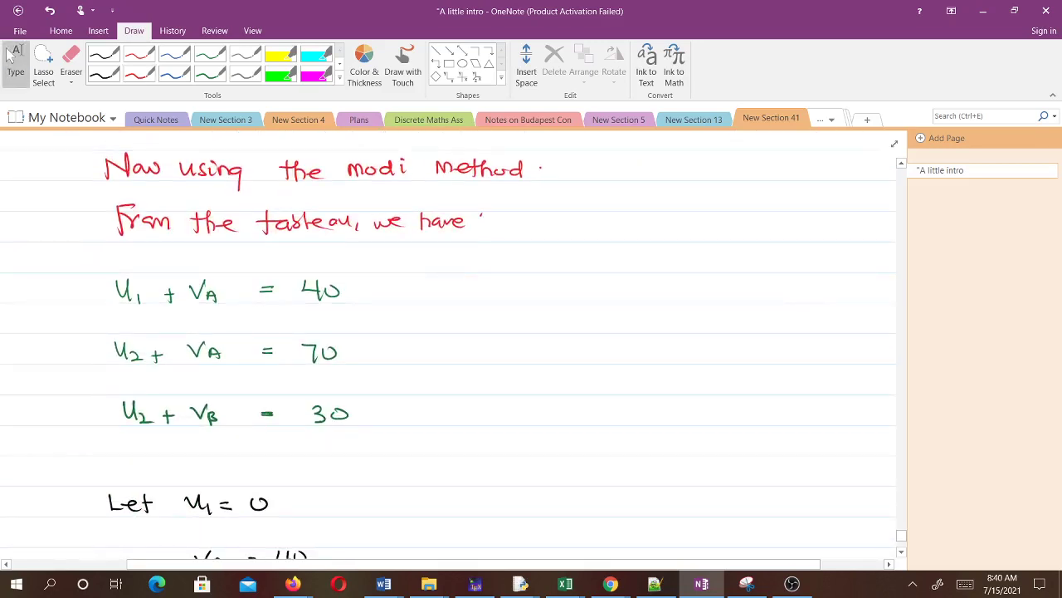
scroll(274, 407, "down", 2)
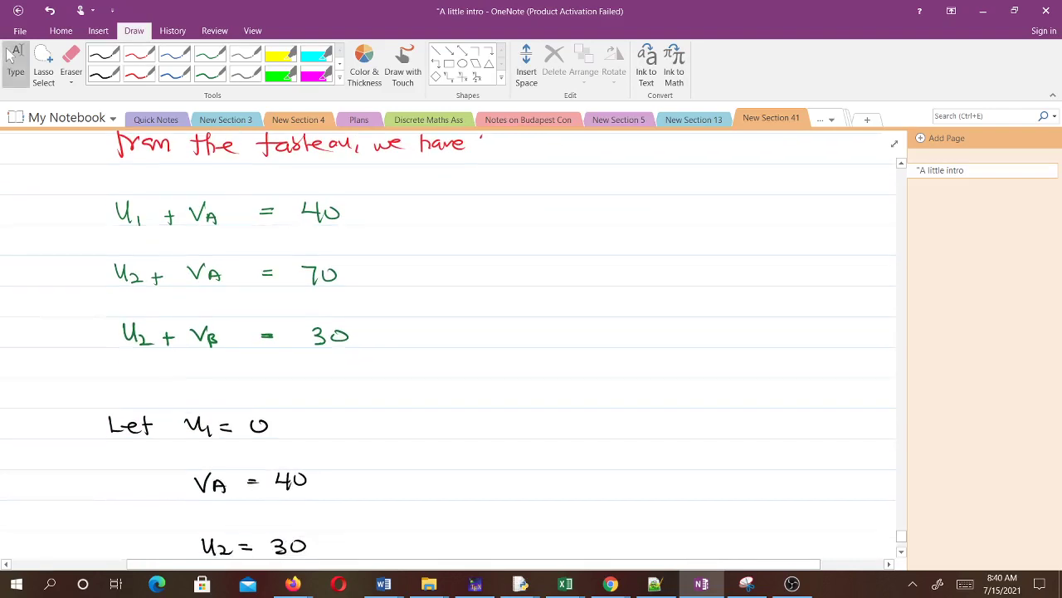
left_click(140, 73)
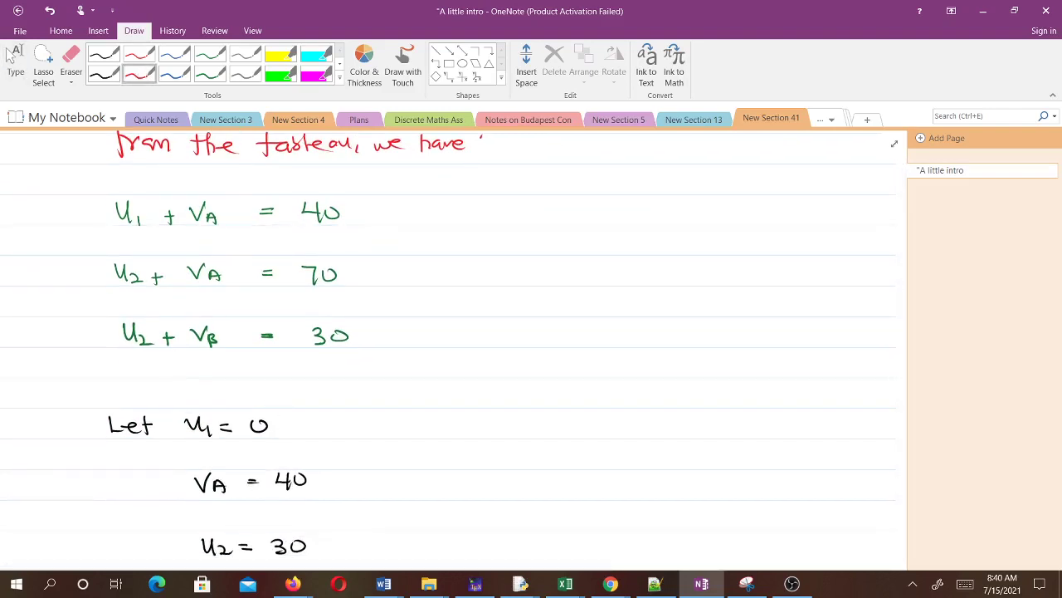
left_click_drag(289, 422, 306, 417)
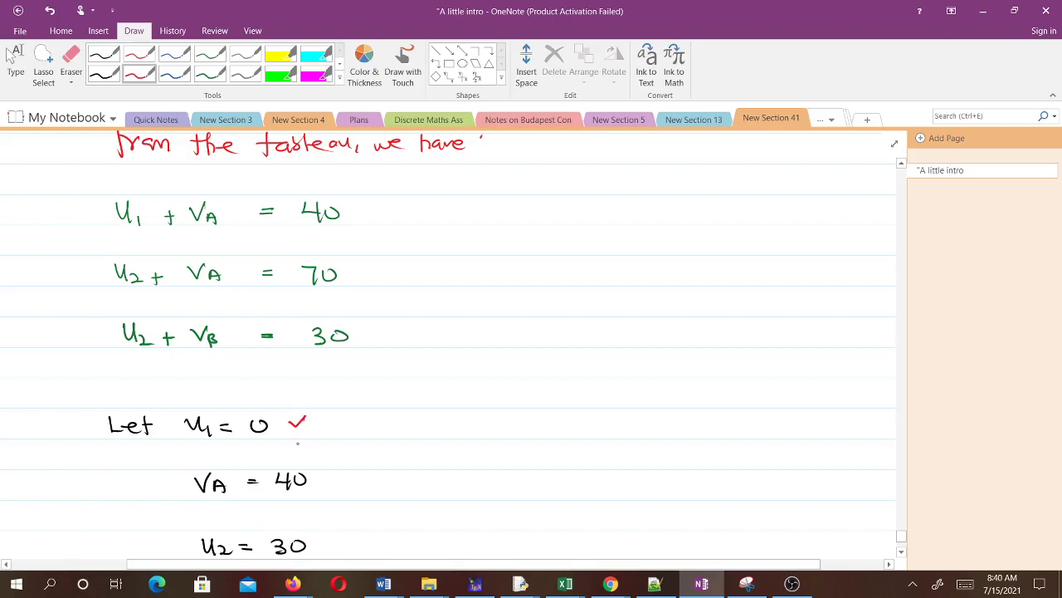
left_click_drag(365, 208, 385, 202)
left_click_drag(319, 483, 345, 473)
Step: Tick the equations u2 + vA = 70 and u2 + vB = 30 and the values u2 = 30, vB = 0
left_click_drag(360, 277, 381, 273)
left_click_drag(320, 540, 340, 532)
scroll(346, 492, "down", 2)
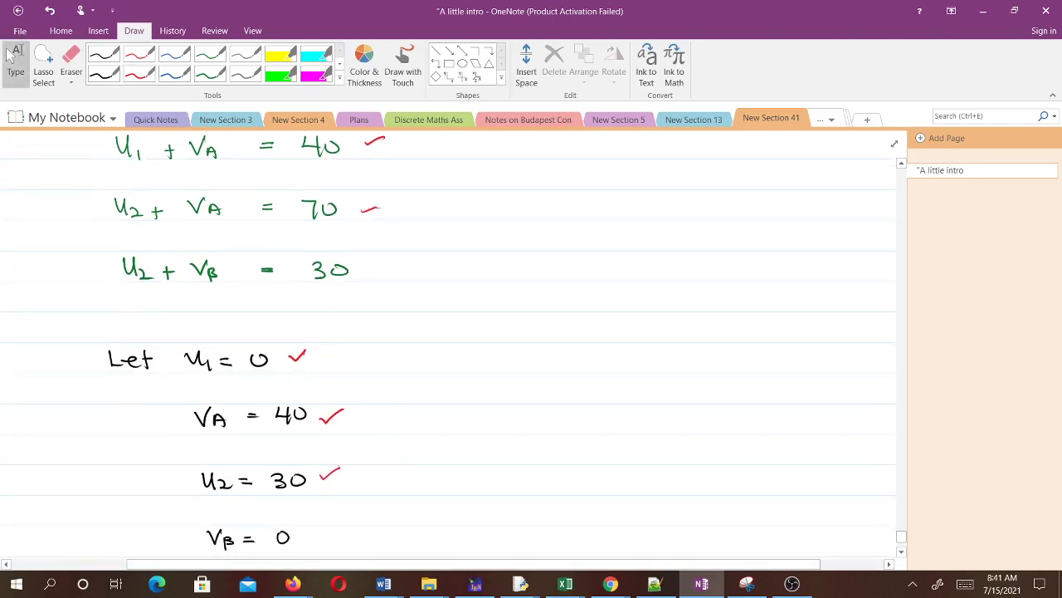
left_click_drag(360, 270, 388, 256)
left_click_drag(312, 533, 330, 527)
left_click(16, 62)
scroll(10, 54, "down", 3)
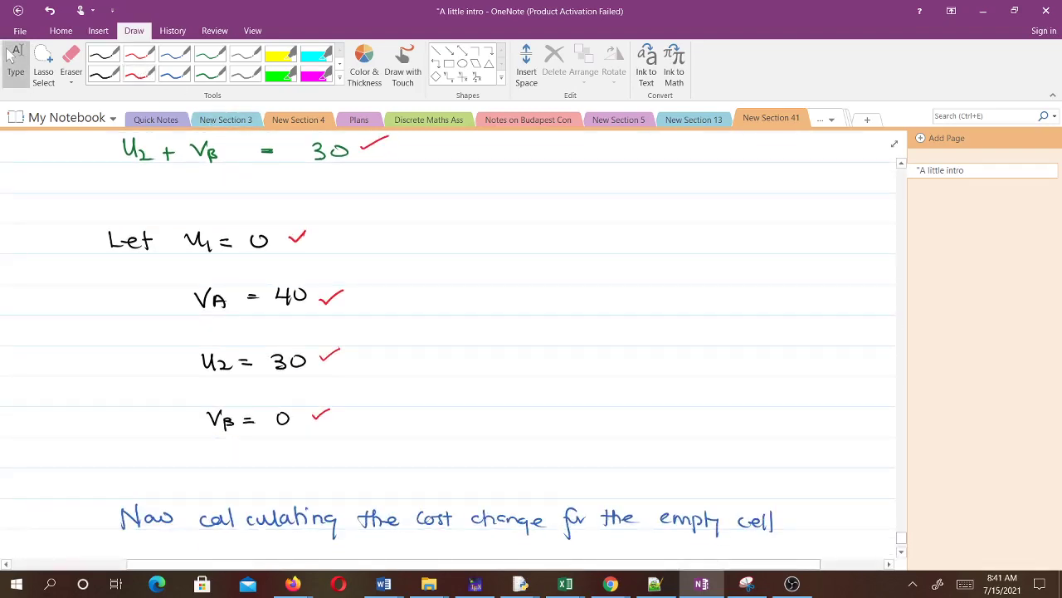
Step: Handwrite kij = cij − ui − vj in red under the cost-change heading
scroll(10, 53, "down", 6)
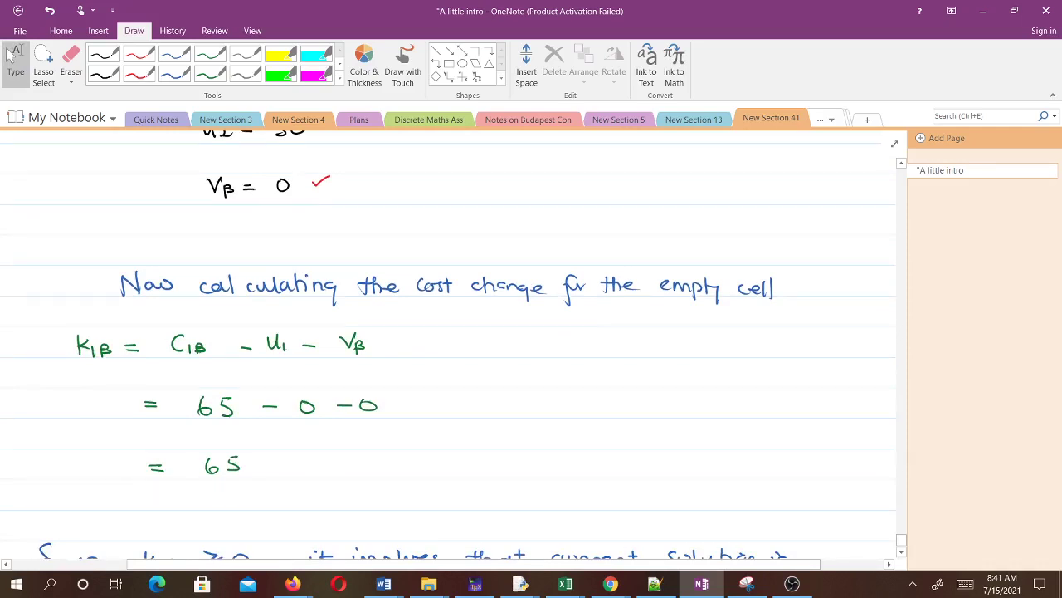
scroll(10, 54, "up", 2)
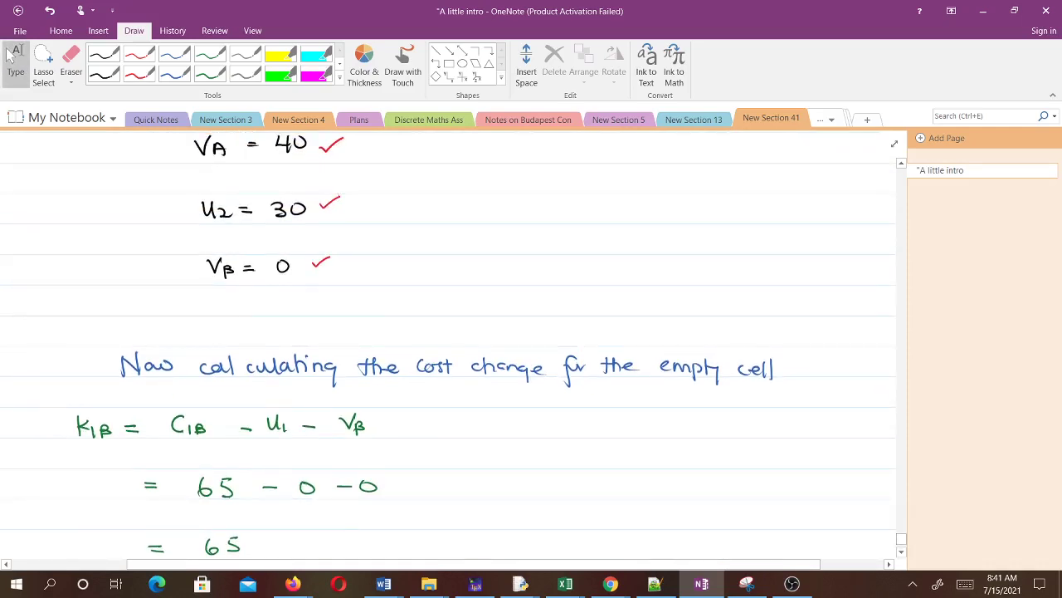
left_click(139, 73)
left_click_drag(511, 384, 523, 398)
mouse_move(526, 390)
left_mouse_down()
mouse_move(539, 405)
mouse_move(568, 391)
mouse_move(595, 399)
left_mouse_up()
left_click(594, 393)
mouse_move(604, 390)
left_mouse_down()
mouse_move(615, 408)
mouse_move(672, 389)
mouse_move(681, 402)
left_mouse_up()
mouse_move(684, 392)
left_mouse_down()
mouse_move(684, 401)
mouse_move(733, 390)
mouse_move(734, 409)
left_mouse_up()
Step: Mark the empty cell's 65 cost in the tableau with a red dash
scroll(448, 348, "up", 15)
scroll(448, 349, "down", 4)
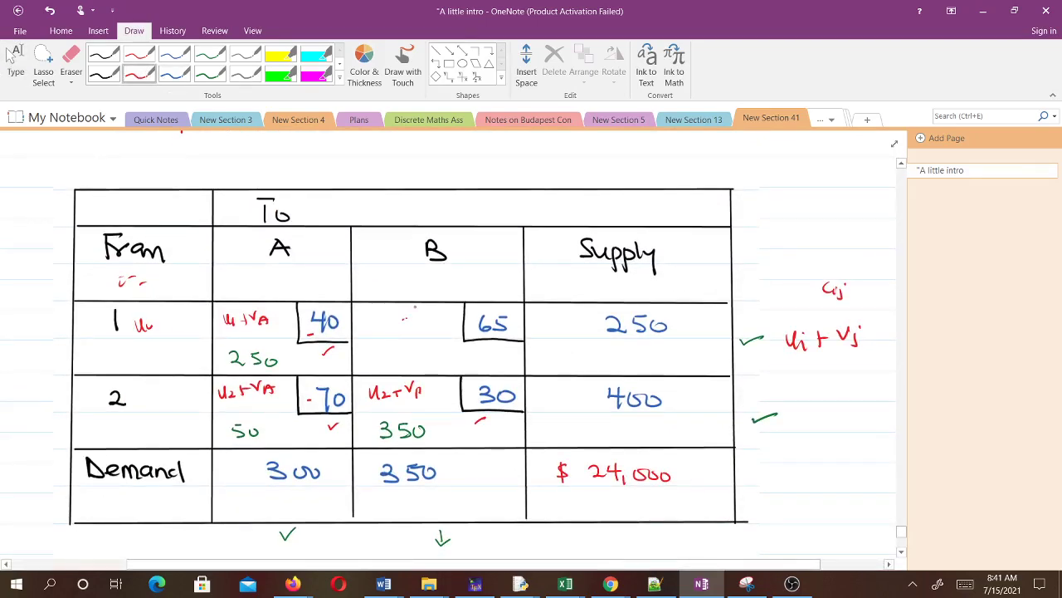
scroll(415, 307, "down", 14)
scroll(415, 307, "up", 8)
scroll(448, 340, "up", 6)
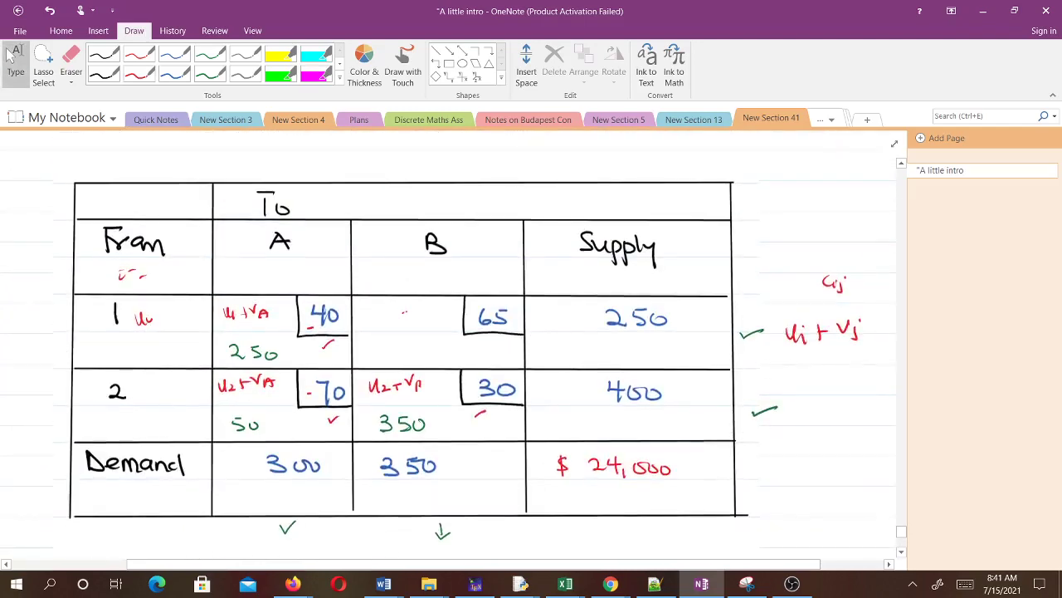
scroll(448, 340, "down", 20)
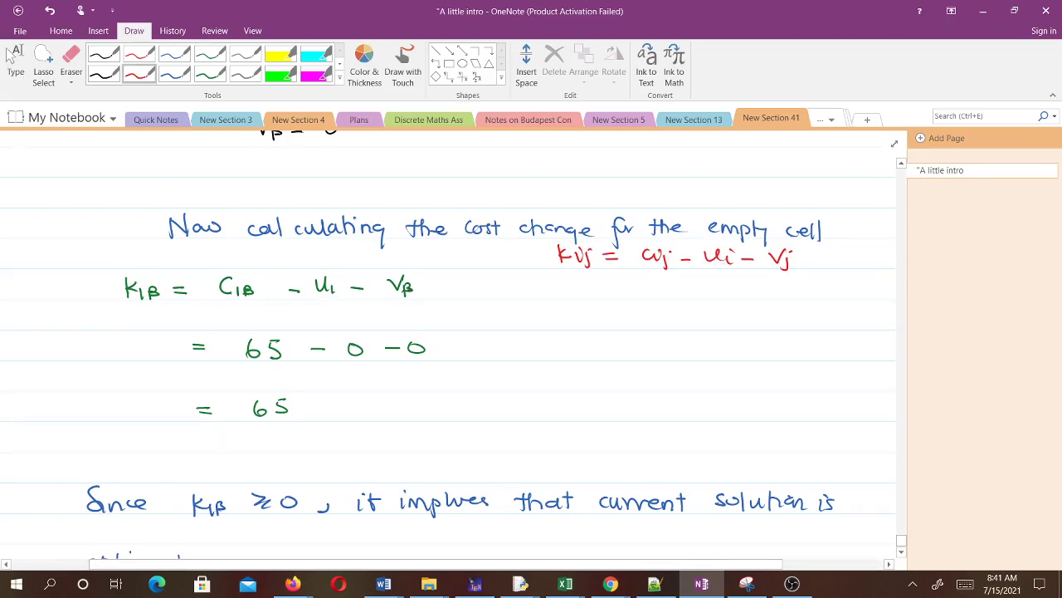
scroll(448, 348, "up", 15)
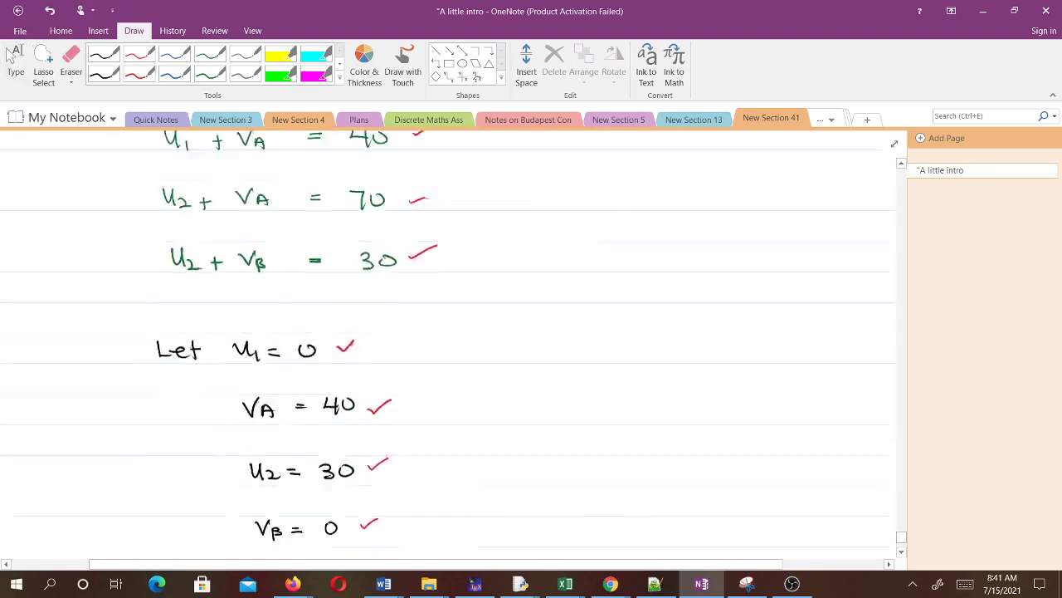
left_click(138, 73)
left_click_drag(533, 434, 542, 432)
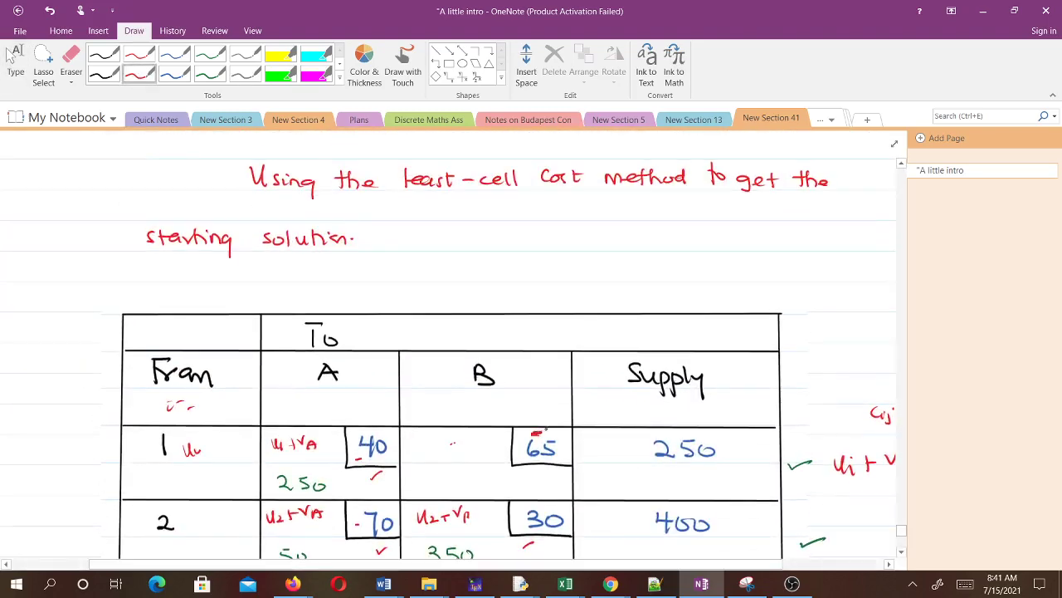
Step: Underline u1 and vB and mark the resulting 65 in the k1B calculation
scroll(448, 348, "down", 15)
scroll(448, 348, "down", 2)
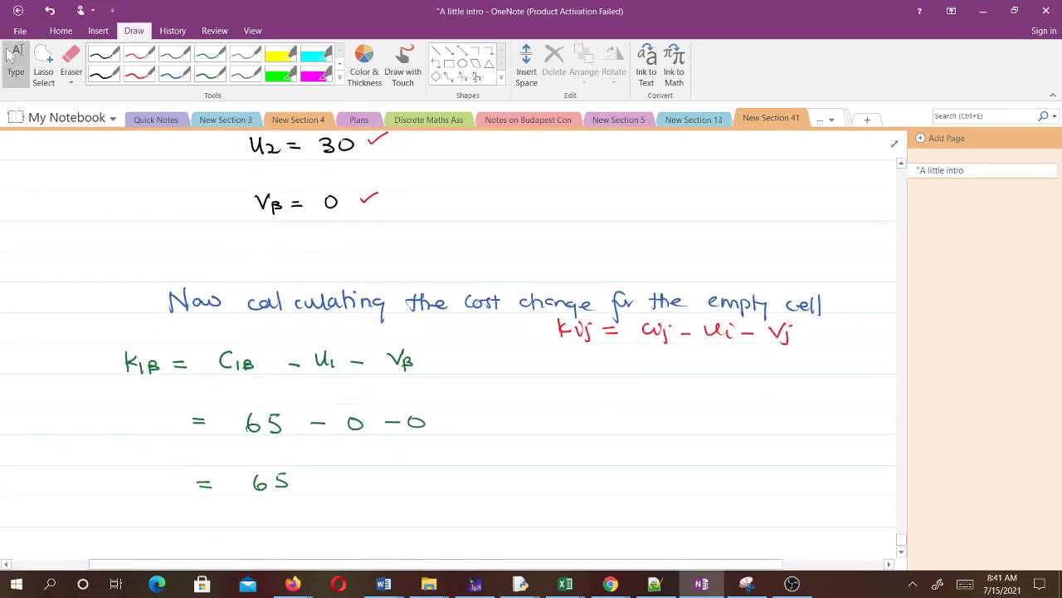
left_click(139, 74)
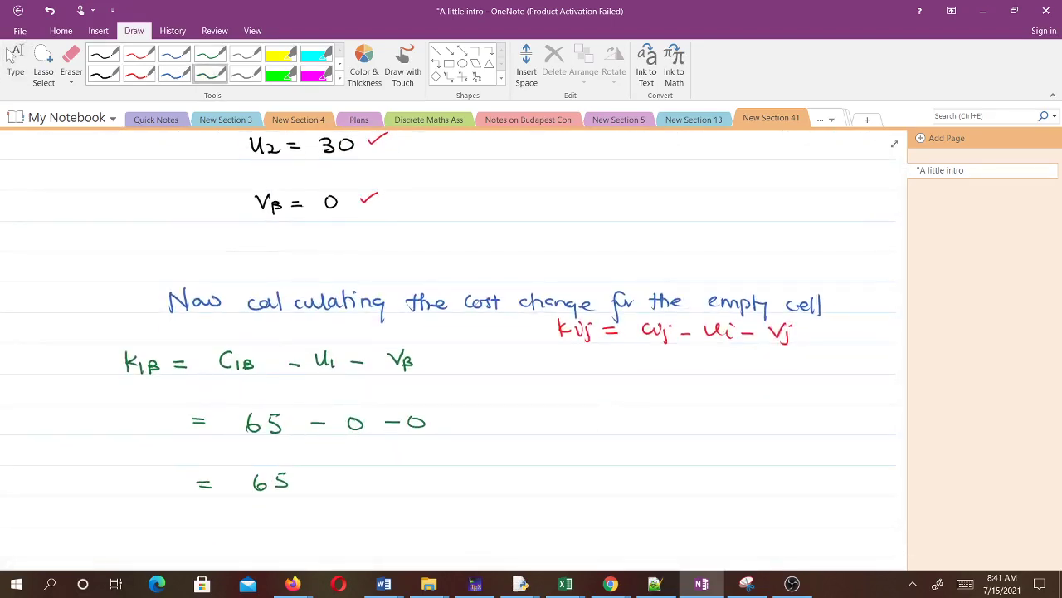
left_click_drag(318, 374, 324, 373)
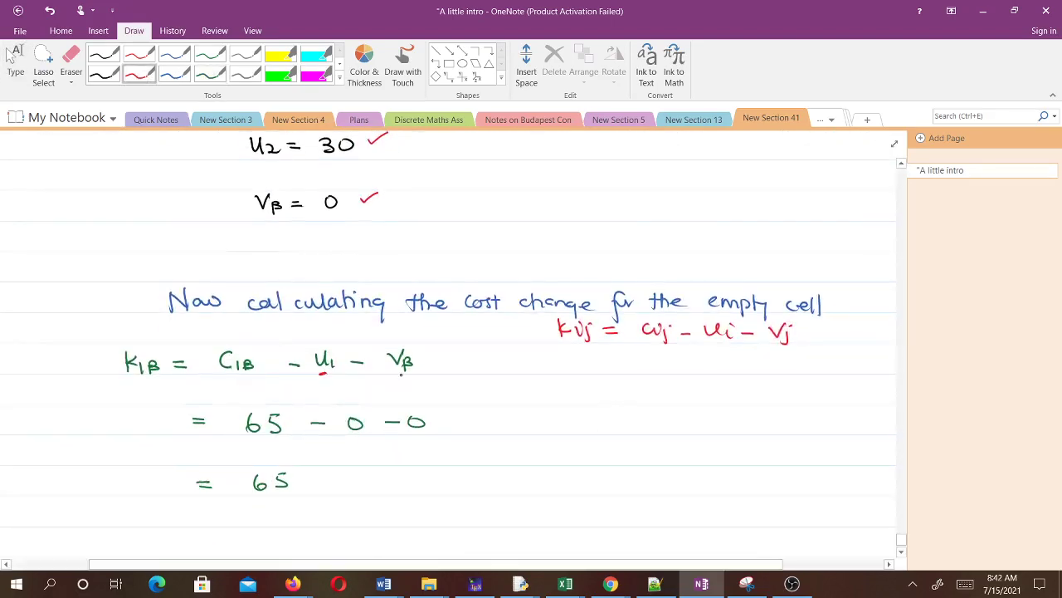
left_click_drag(392, 377, 398, 377)
left_click_drag(316, 499, 334, 497)
Step: Handwrite 'cj − zj ≥ 0' in red ink beneath the statement that the solution is optimal
scroll(300, 525, "down", 3)
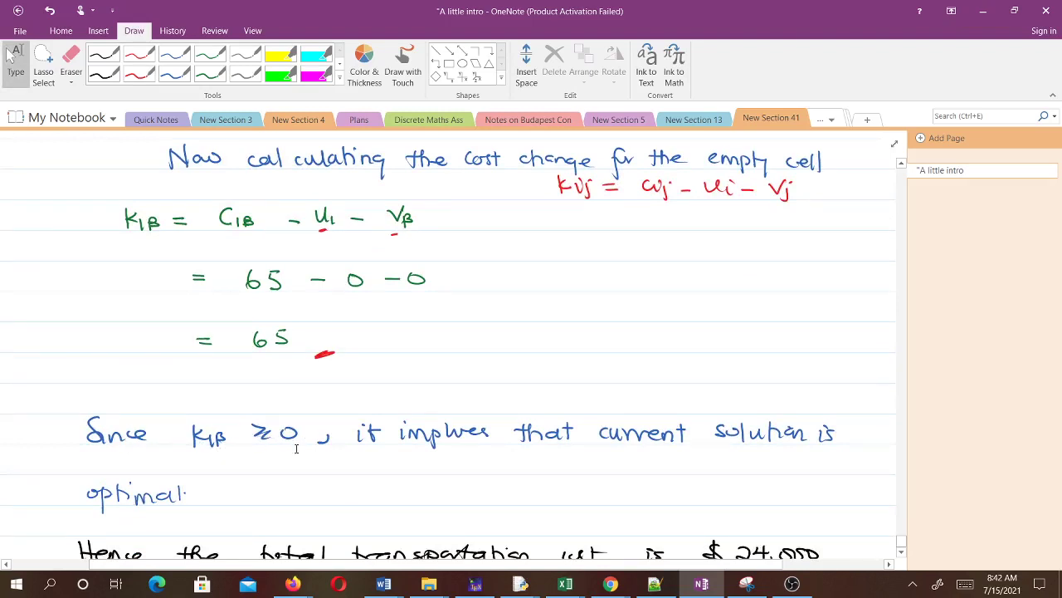
left_click(139, 73)
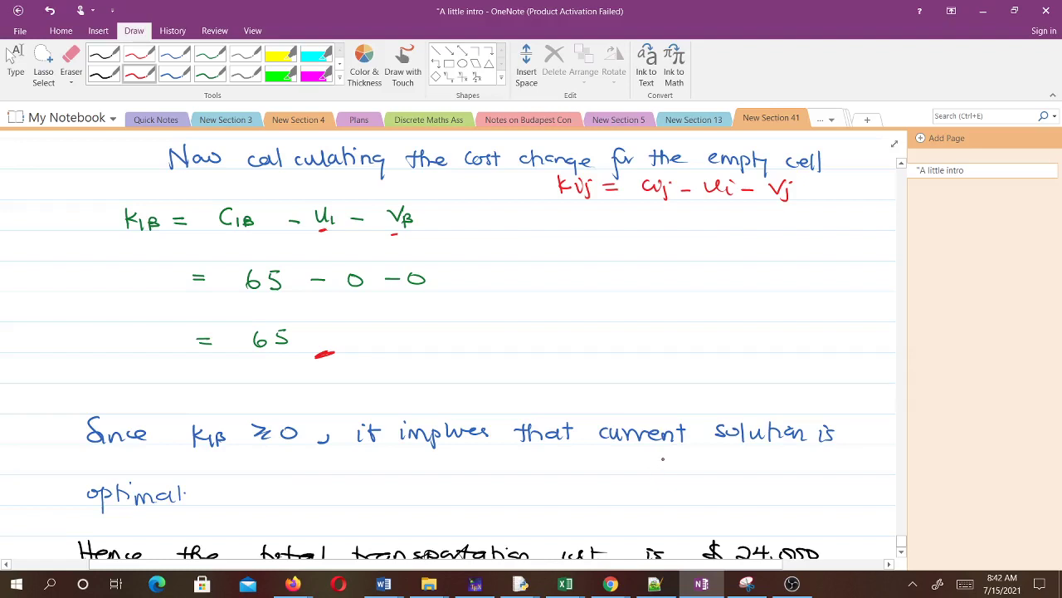
mouse_move(669, 457)
left_mouse_down()
mouse_move(679, 470)
mouse_move(698, 461)
mouse_move(715, 470)
mouse_move(728, 459)
mouse_move(677, 469)
mouse_move(754, 465)
left_mouse_up()
left_click(12, 54)
scroll(11, 54, "down", 4)
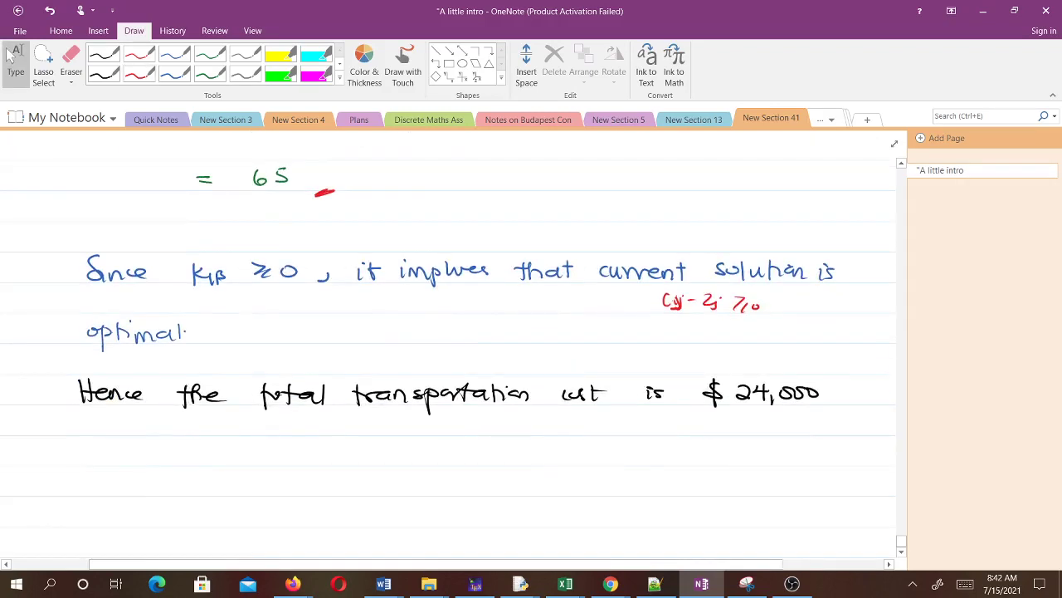